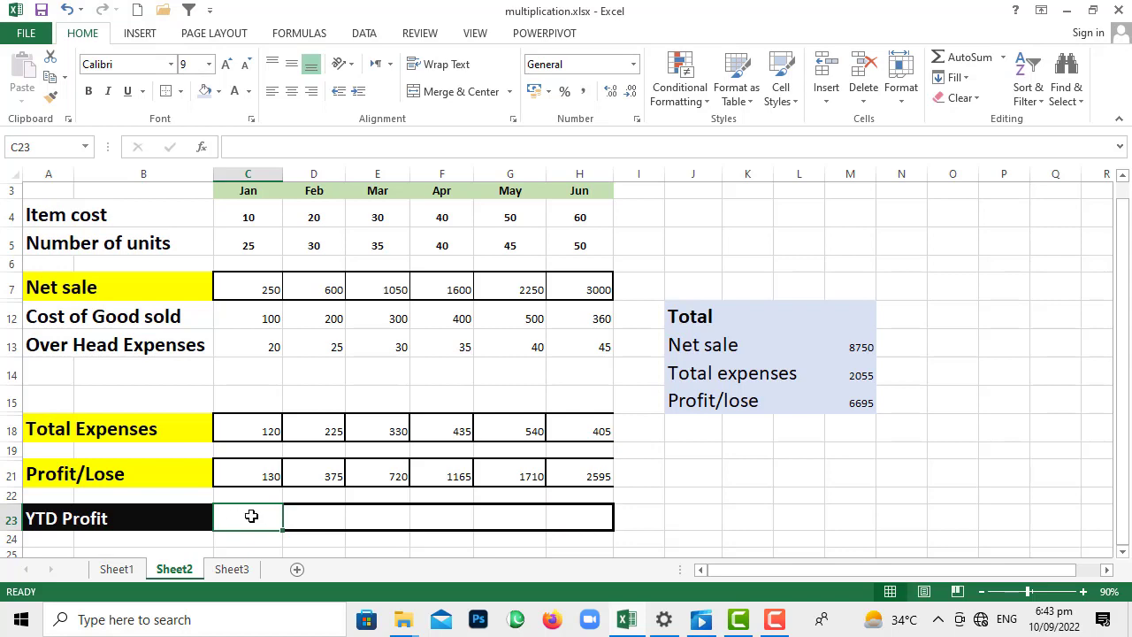
Step: Fill January's YTD Profit cell C23 with the formula =C21, referencing January's Profit/Lose
click(1078, 591)
click(1078, 590)
click(1078, 590)
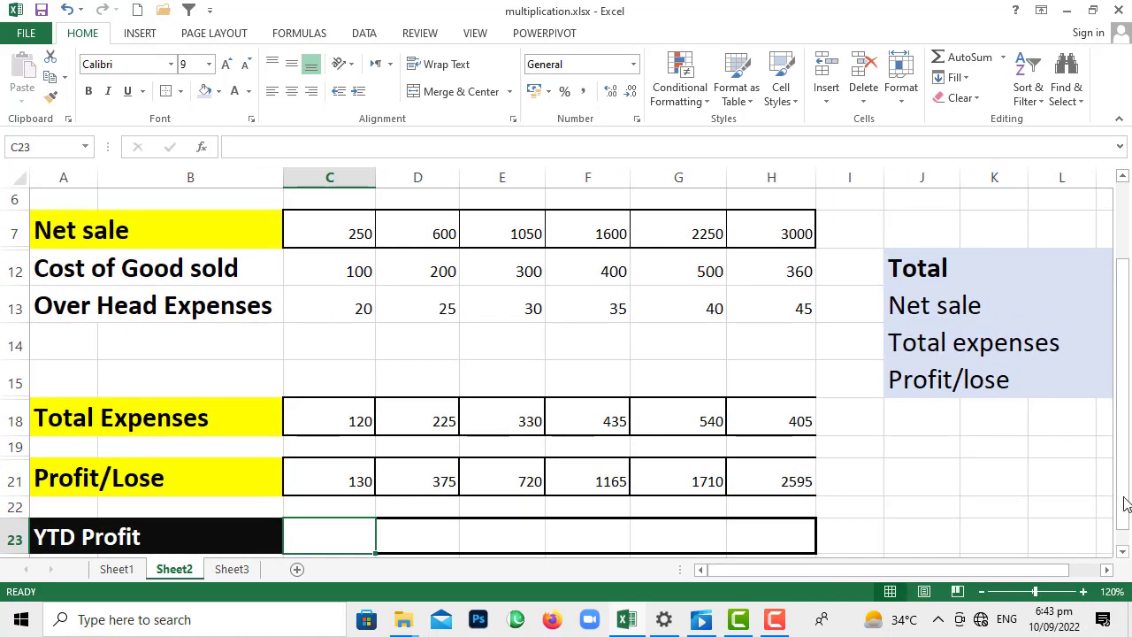
drag(1123, 503, 1115, 524)
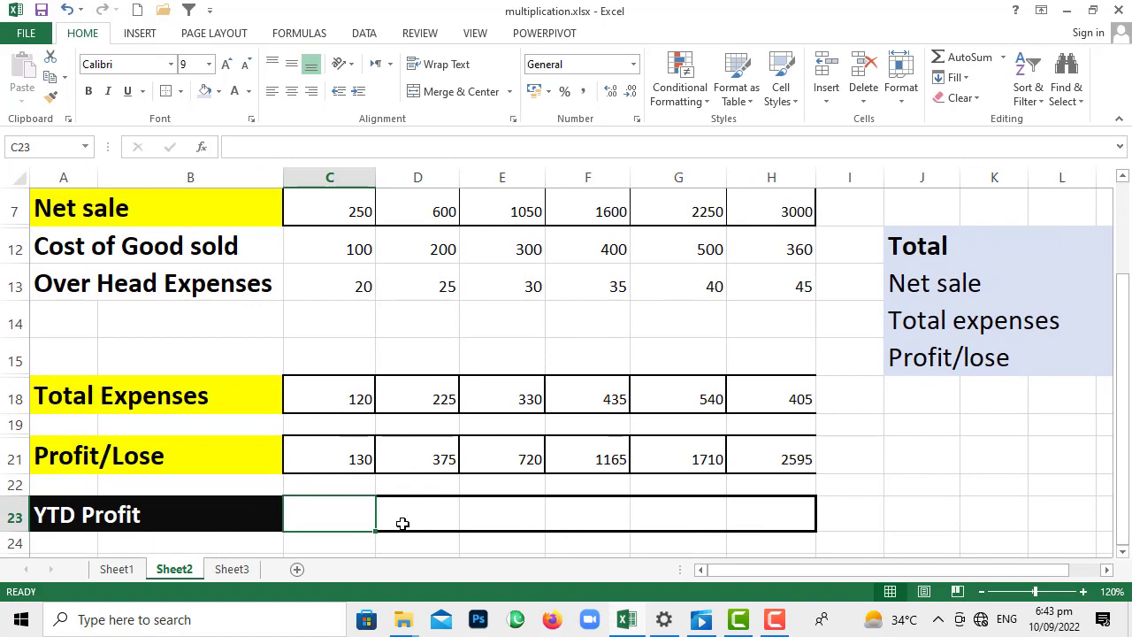
click(284, 145)
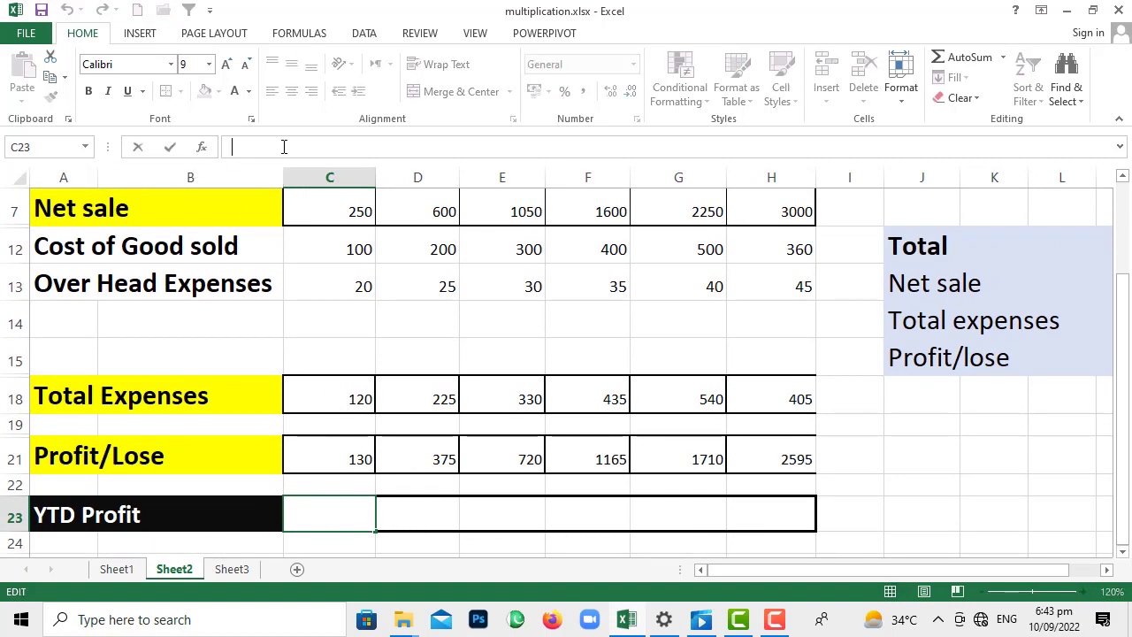
text(=)
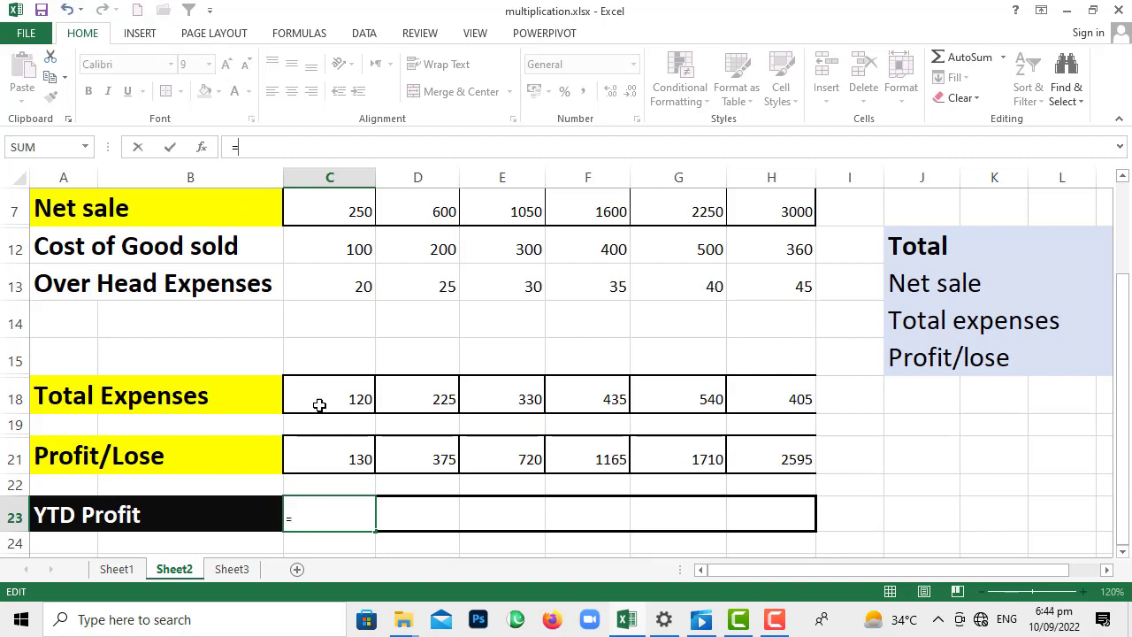
click(338, 464)
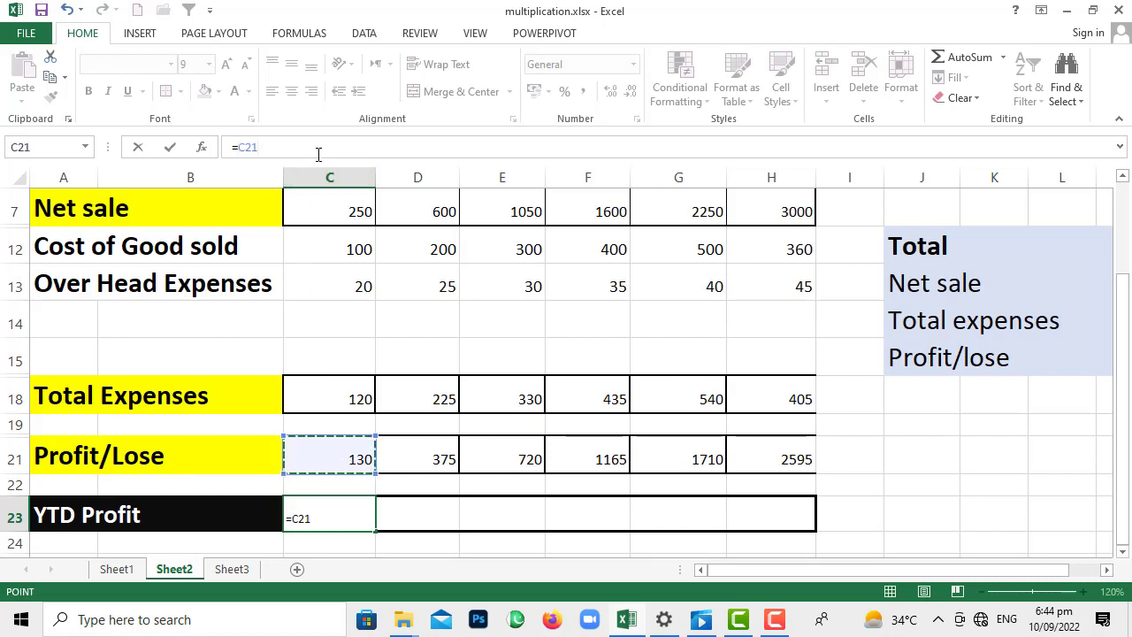
key(Return)
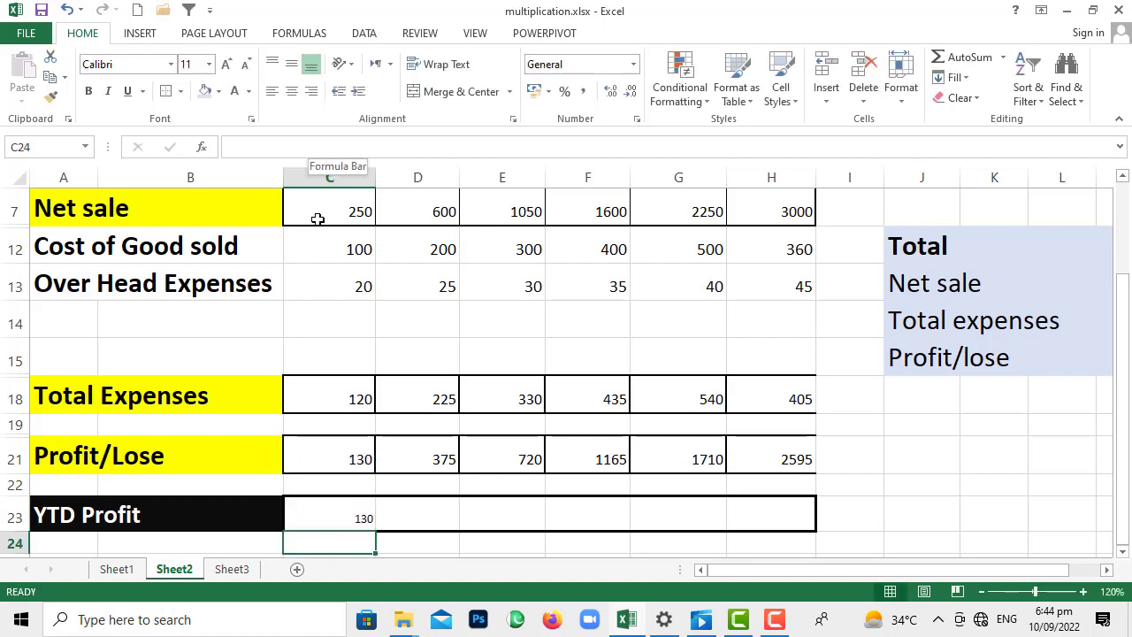
click(410, 524)
click(353, 518)
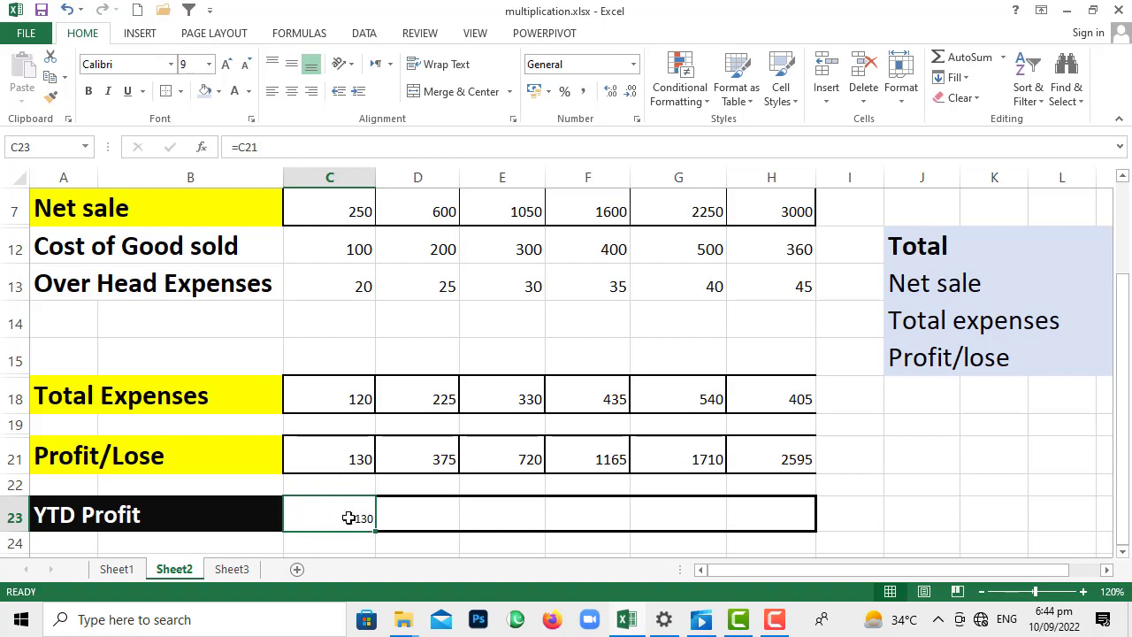
Step: Enter =D21+C23 in D23 to add February's Profit/Lose to January's YTD profit
click(418, 515)
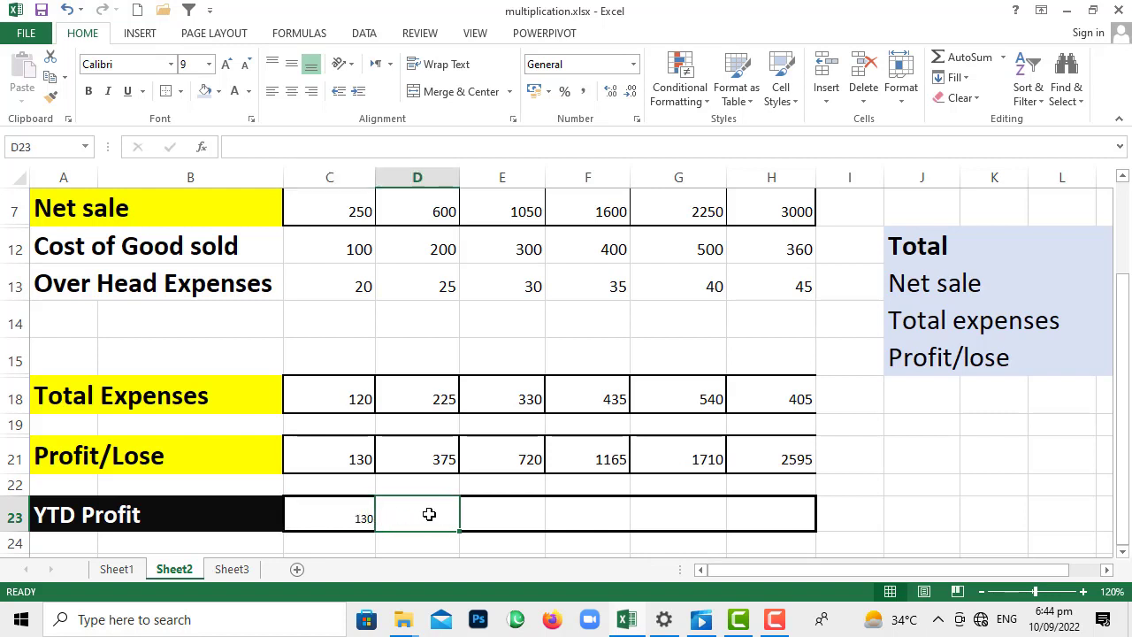
click(316, 147)
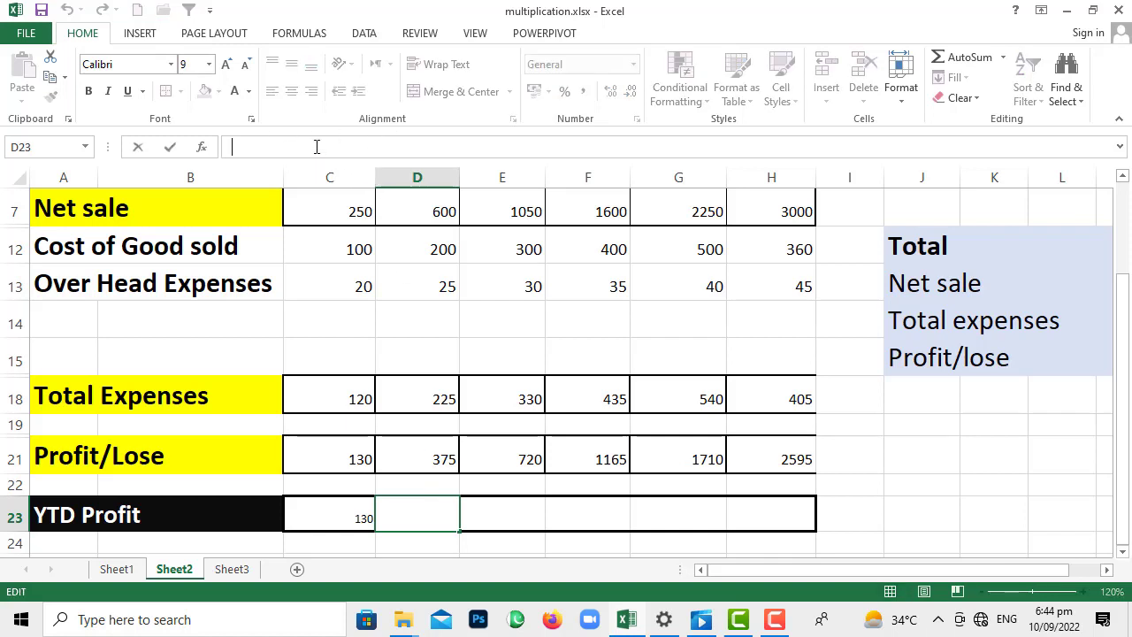
text(=)
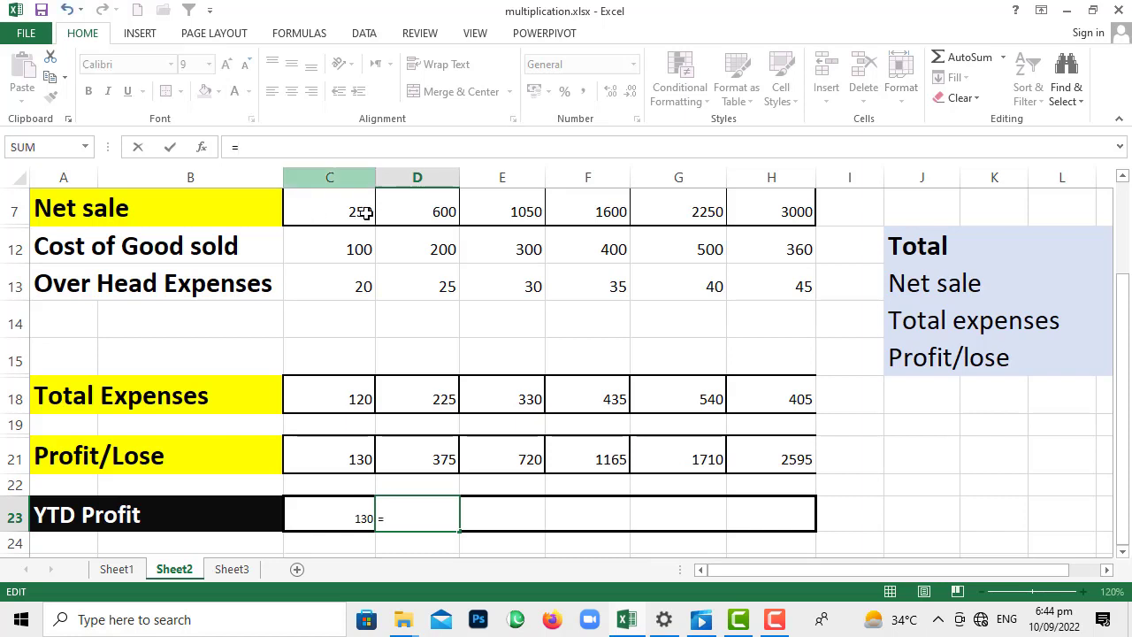
click(429, 470)
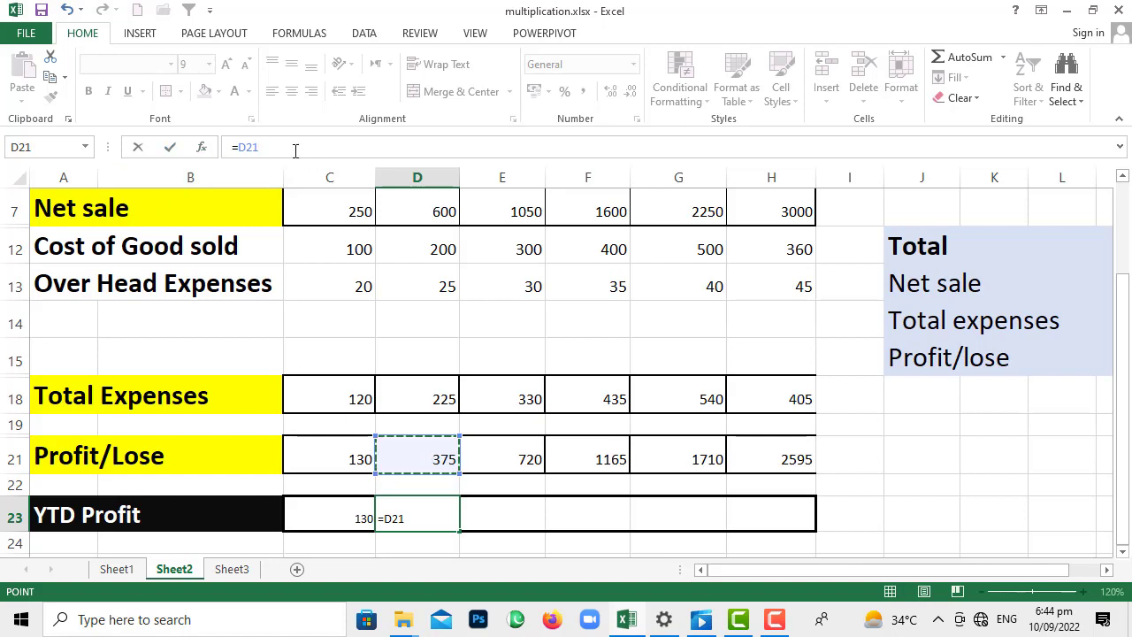
text(+)
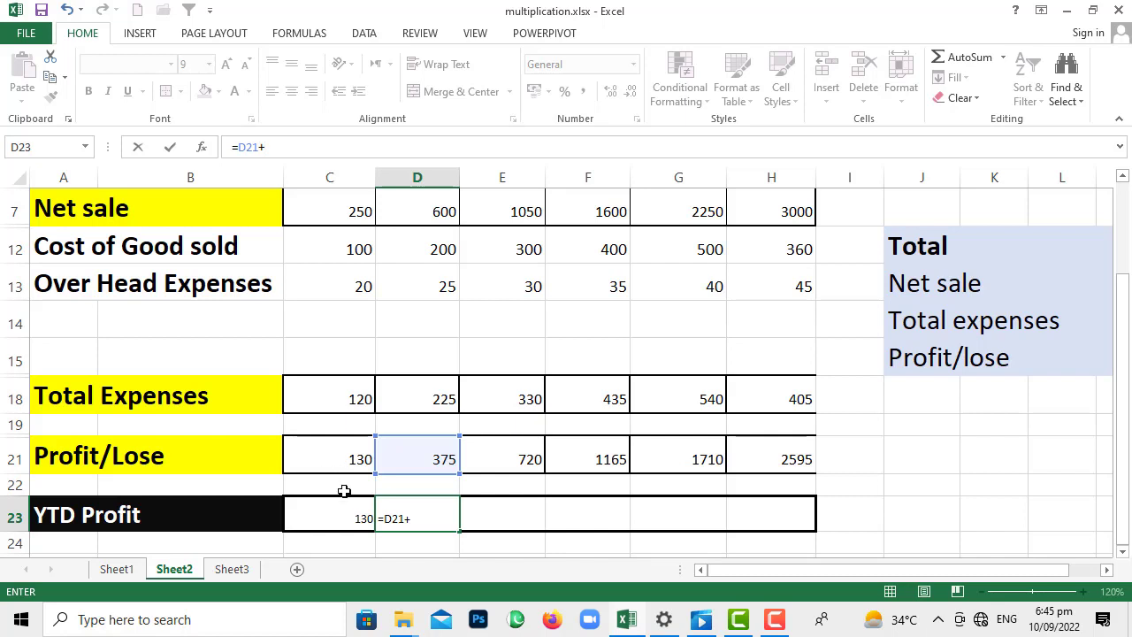
click(344, 522)
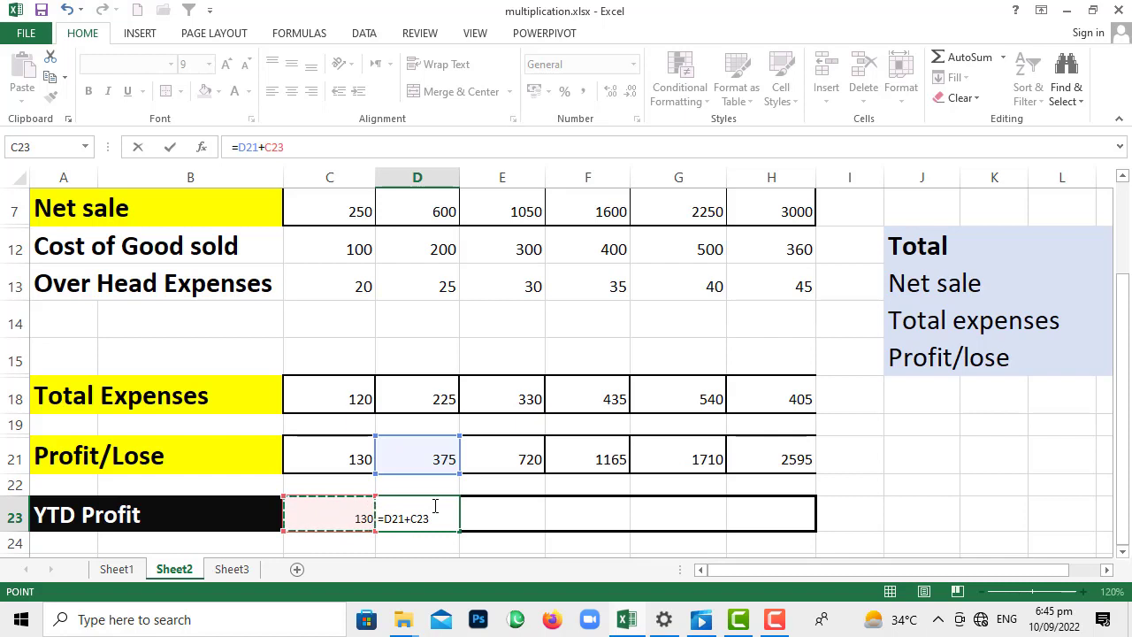
key(Return)
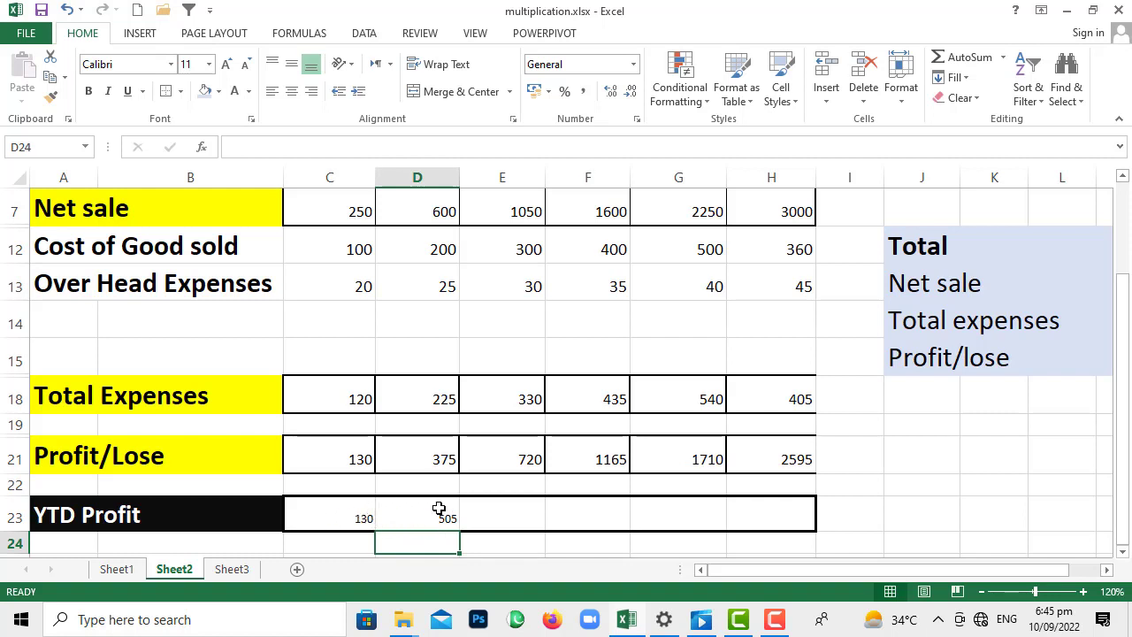
Step: Calculate March's YTD profit in E23 with the formula =E21+D23
click(501, 513)
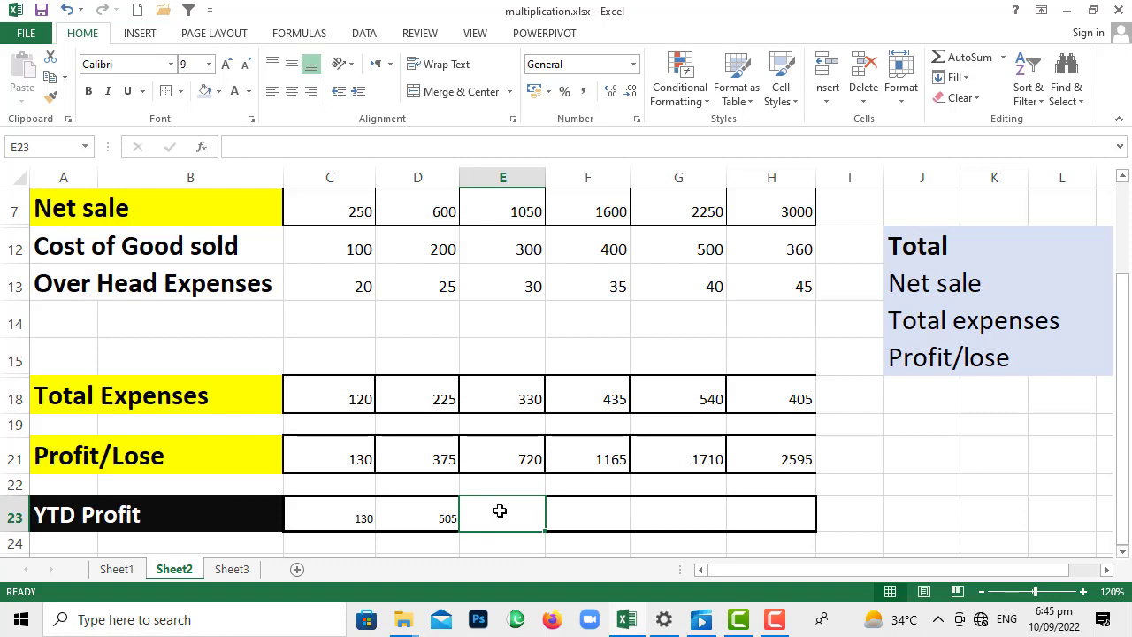
click(334, 145)
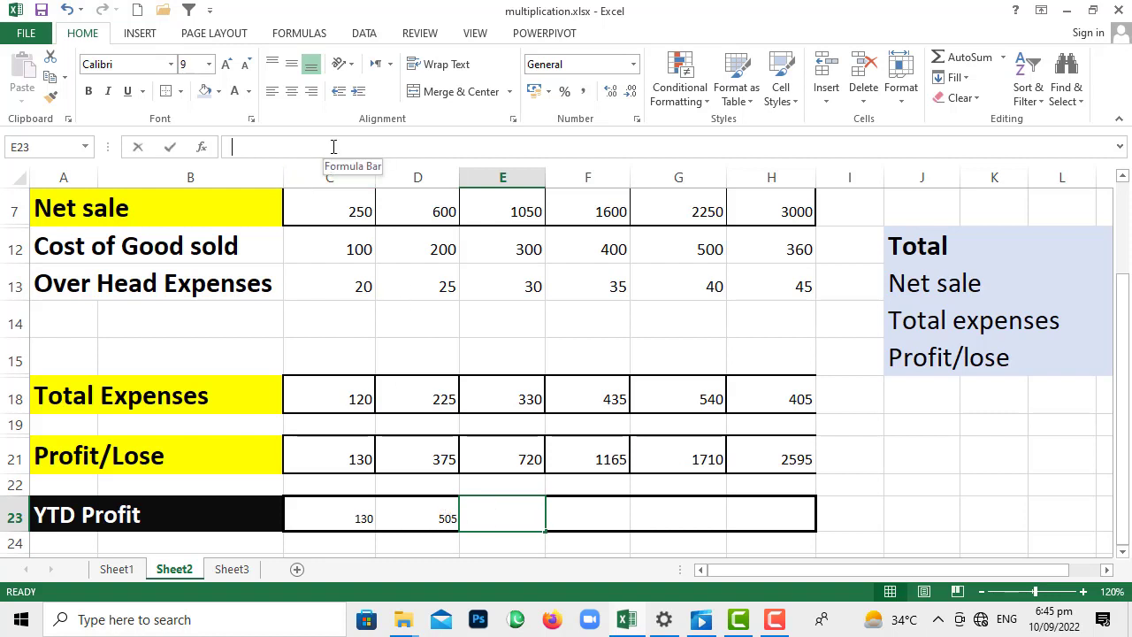
text(=)
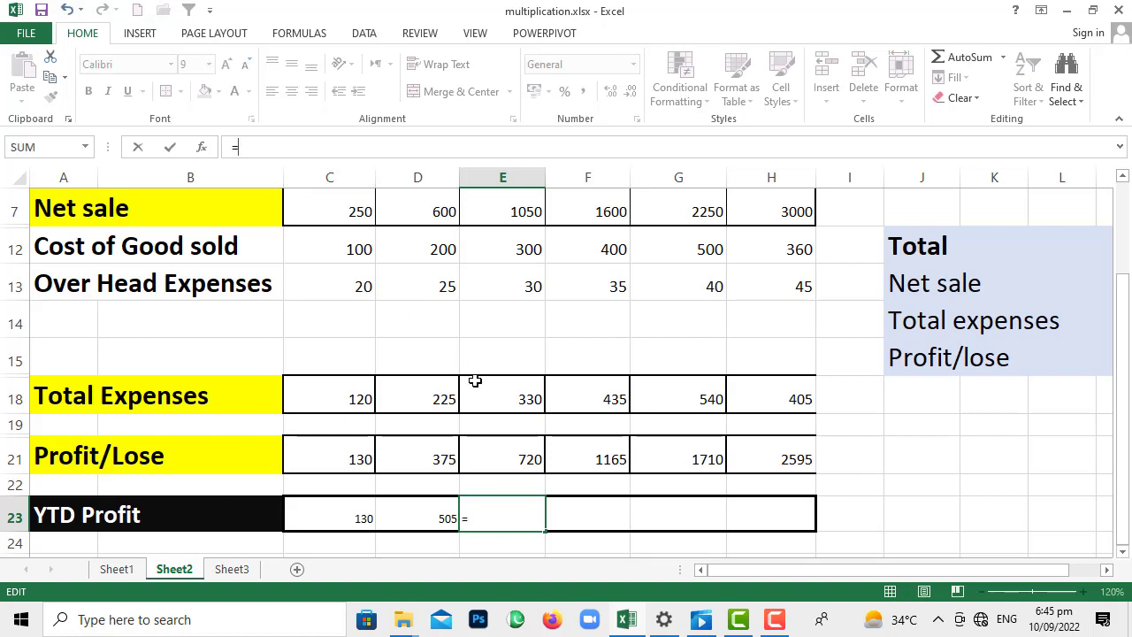
click(515, 458)
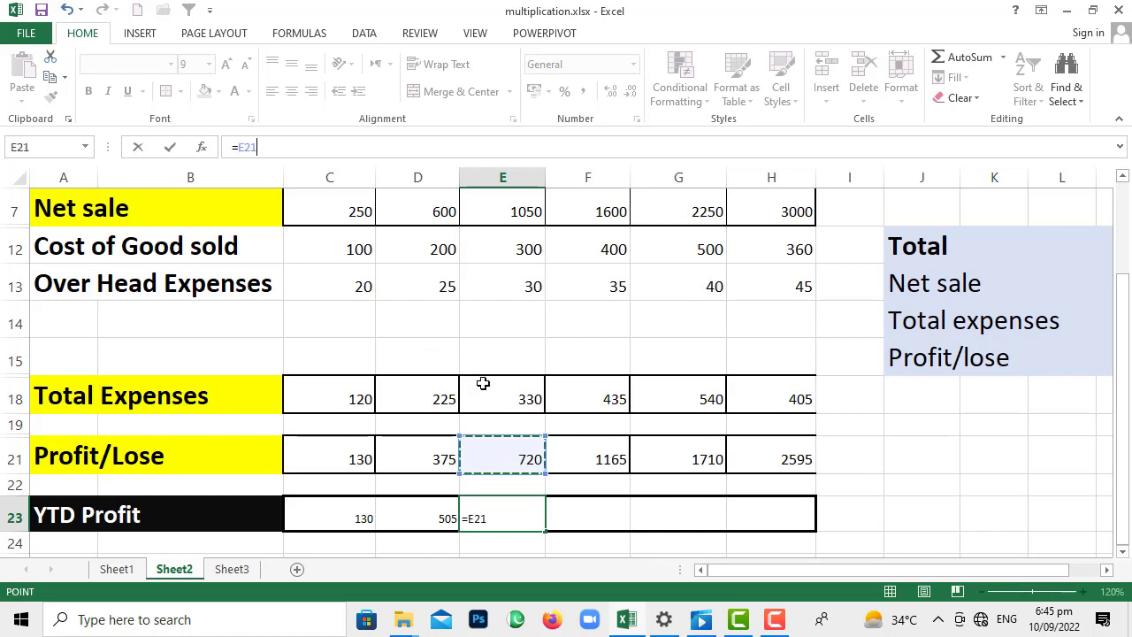
text(+)
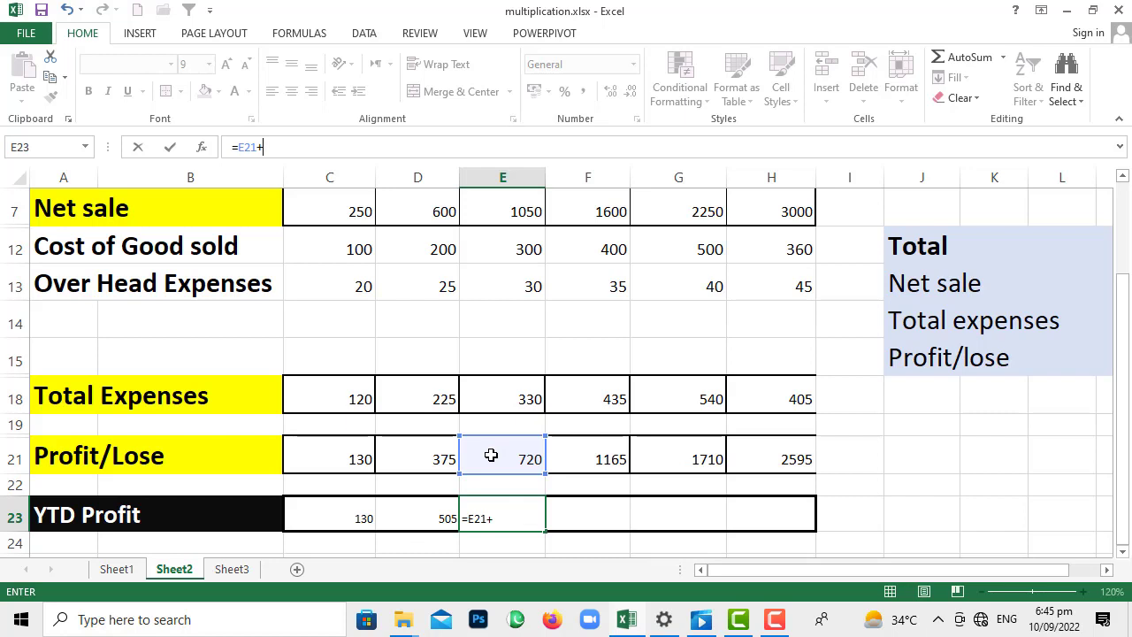
click(419, 519)
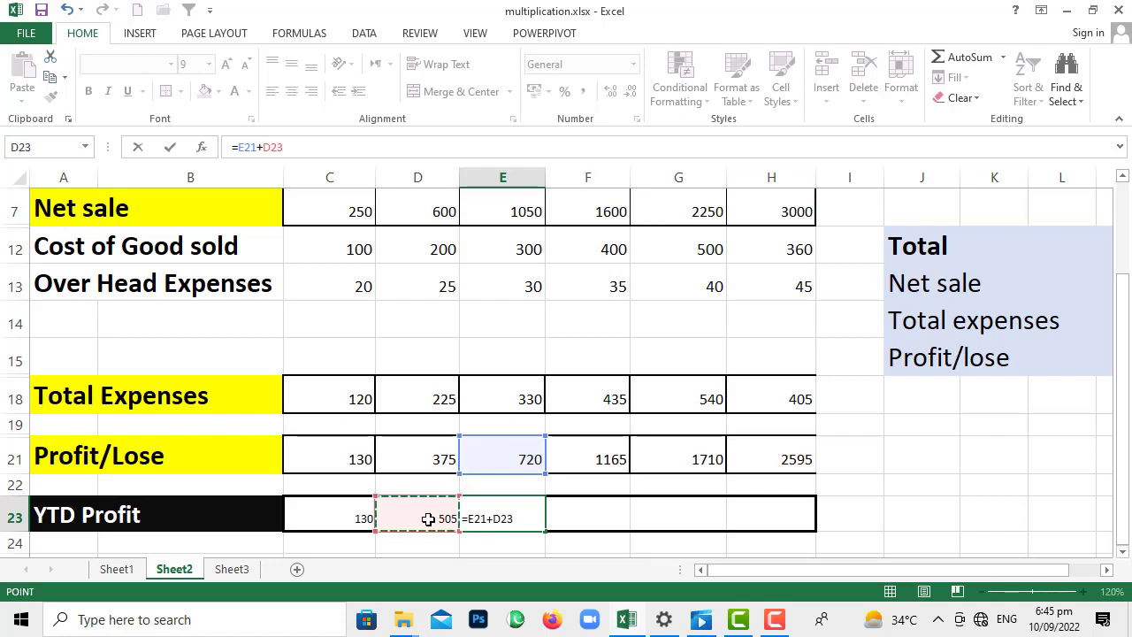
key(Return)
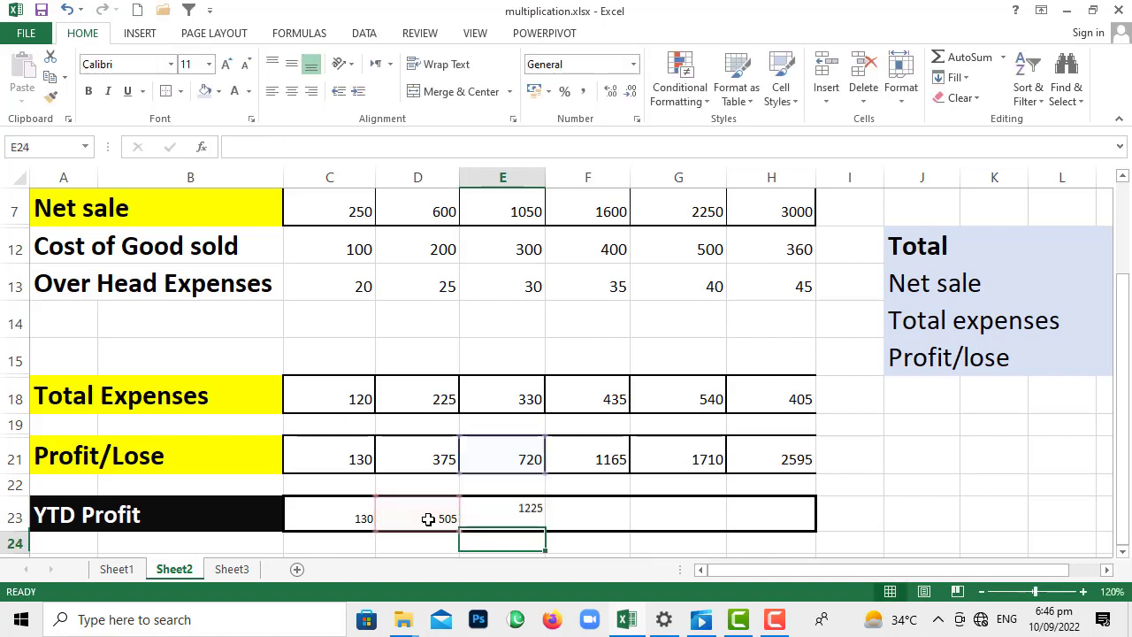
Step: Calculate April's YTD profit in F23 by adding its Profit/Lose to March's running total with =F21+E23
click(587, 512)
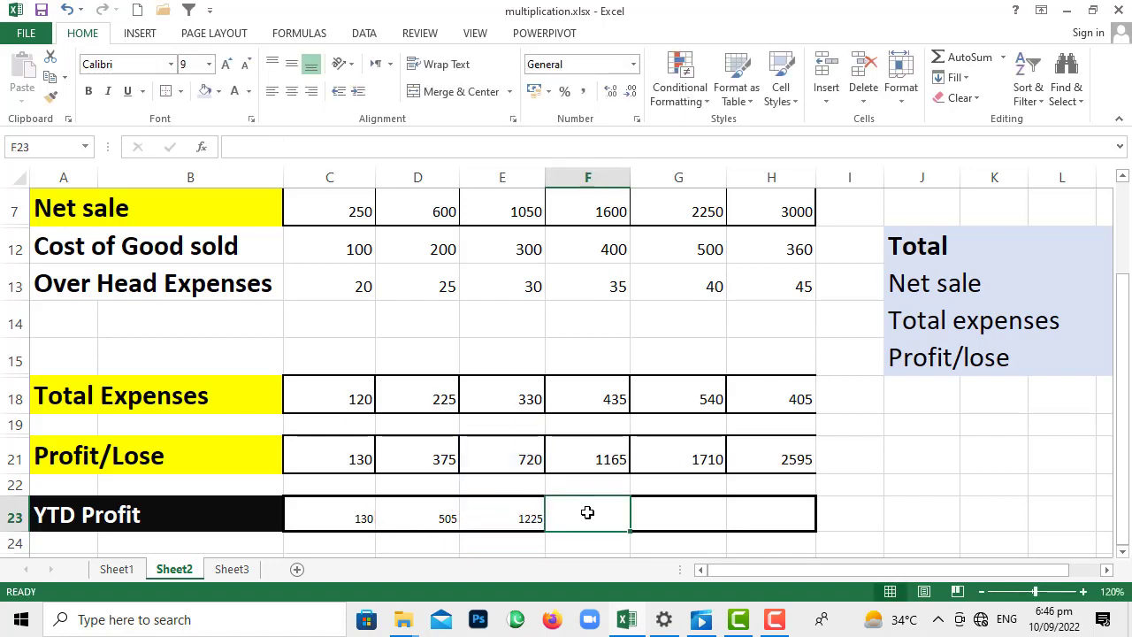
click(292, 146)
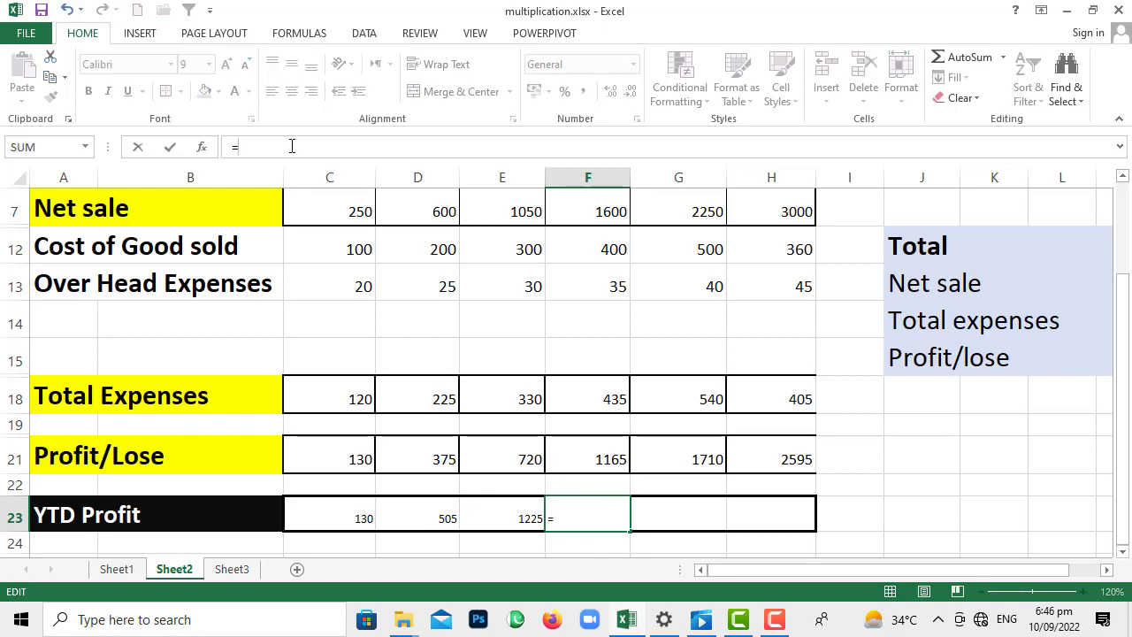
click(598, 457)
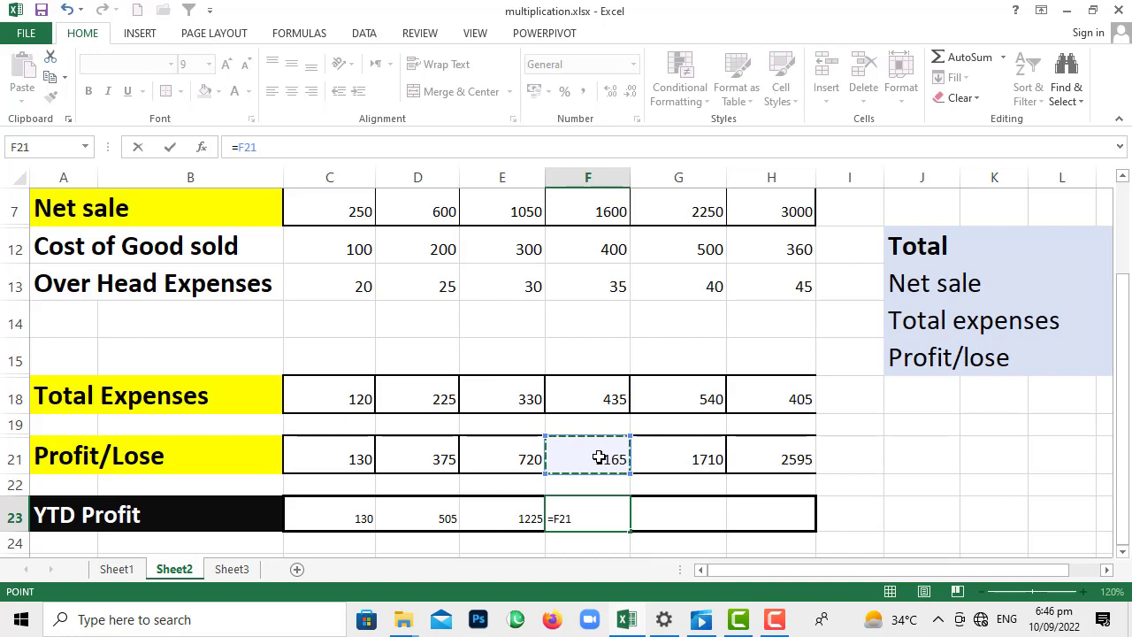
text(+)
click(531, 516)
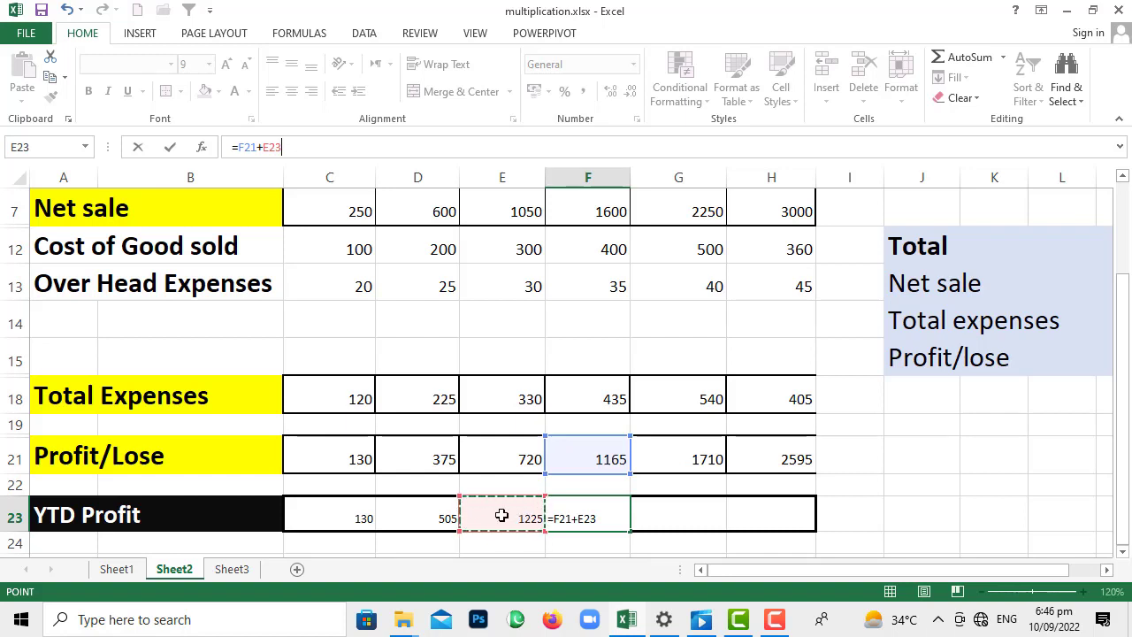
key(Return)
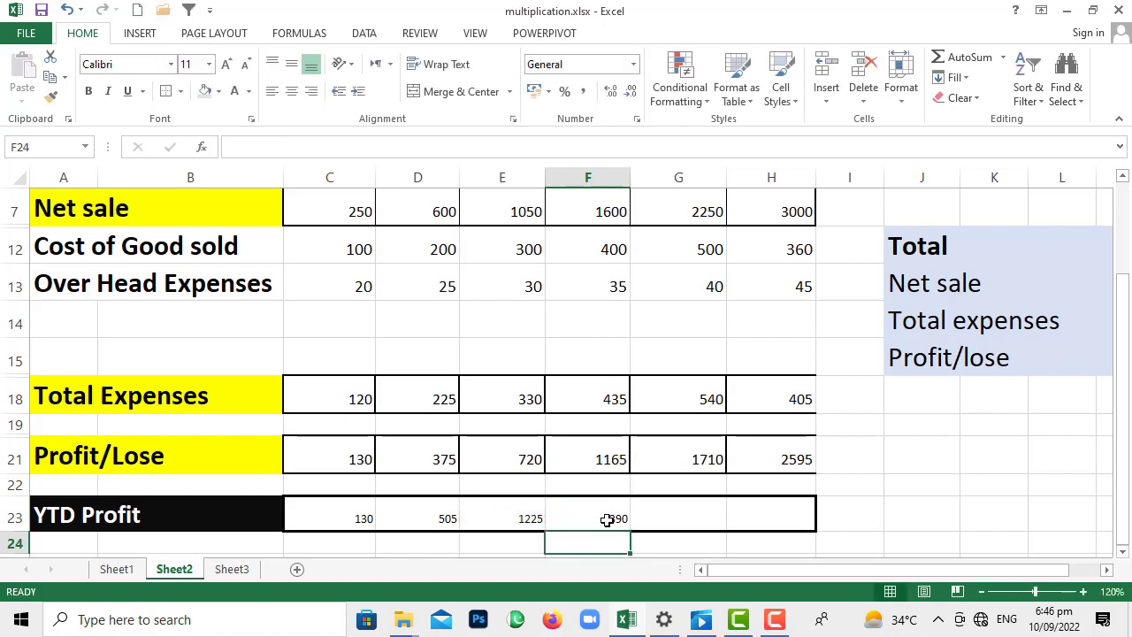
Step: Calculate May's YTD profit in G23 with =G21+F23, adding May's Profit/Lose to April's running total
click(665, 514)
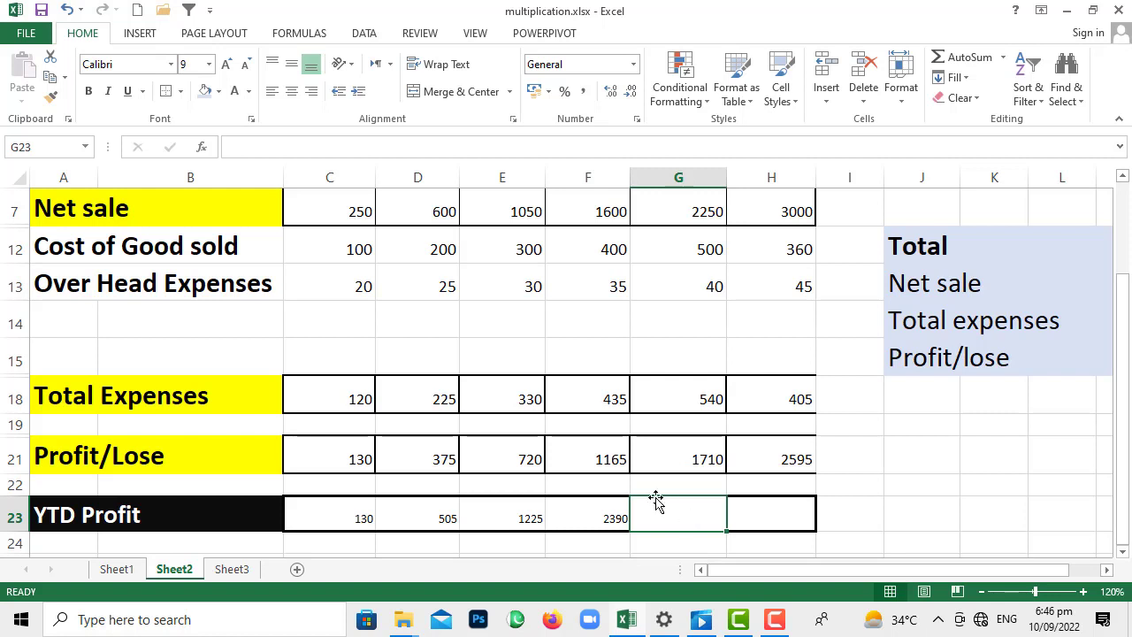
click(371, 149)
text(=)
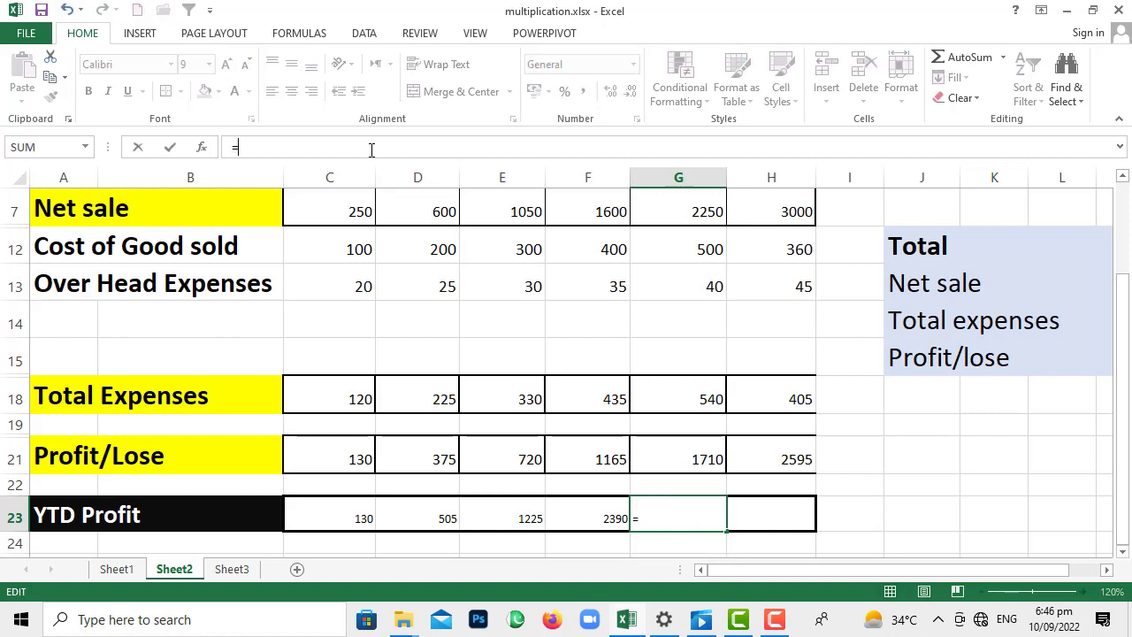
click(703, 460)
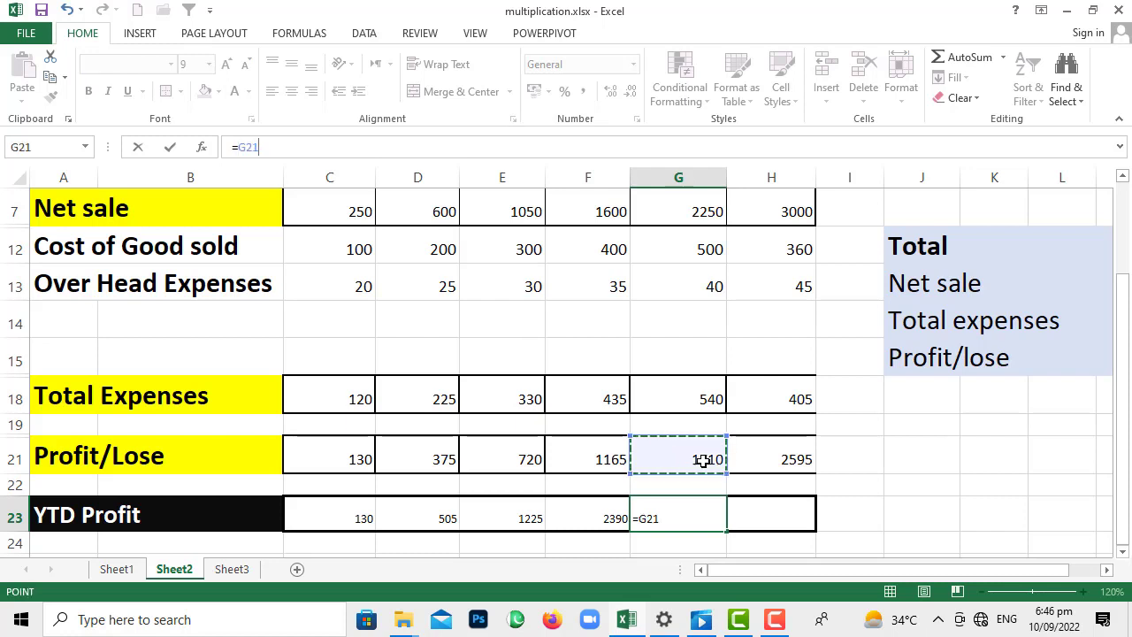
text(+)
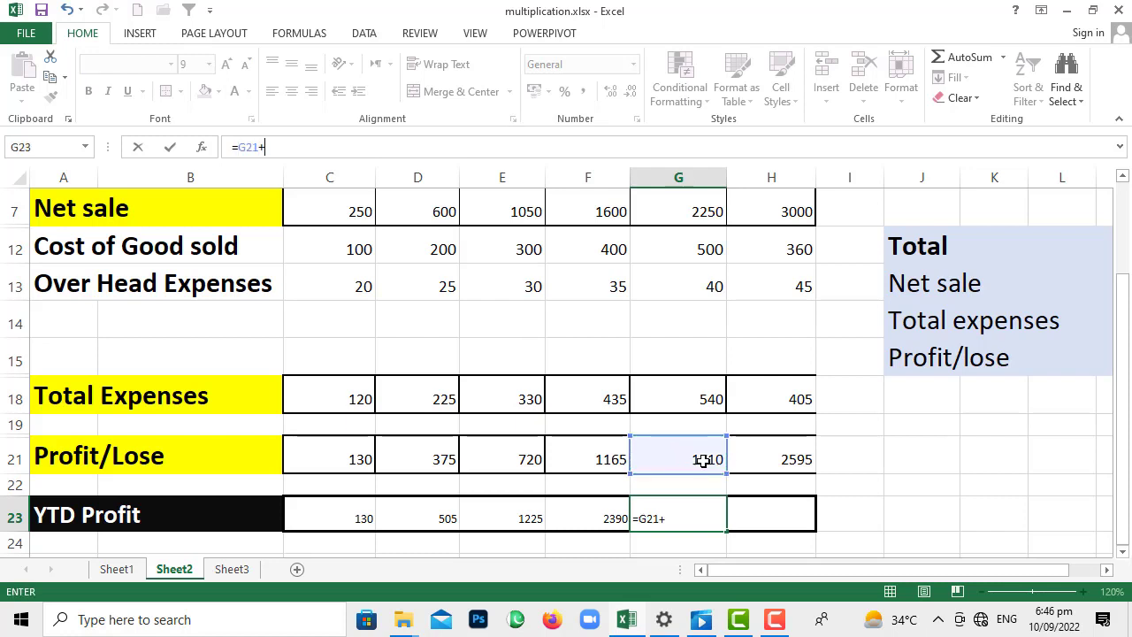
click(595, 529)
key(Return)
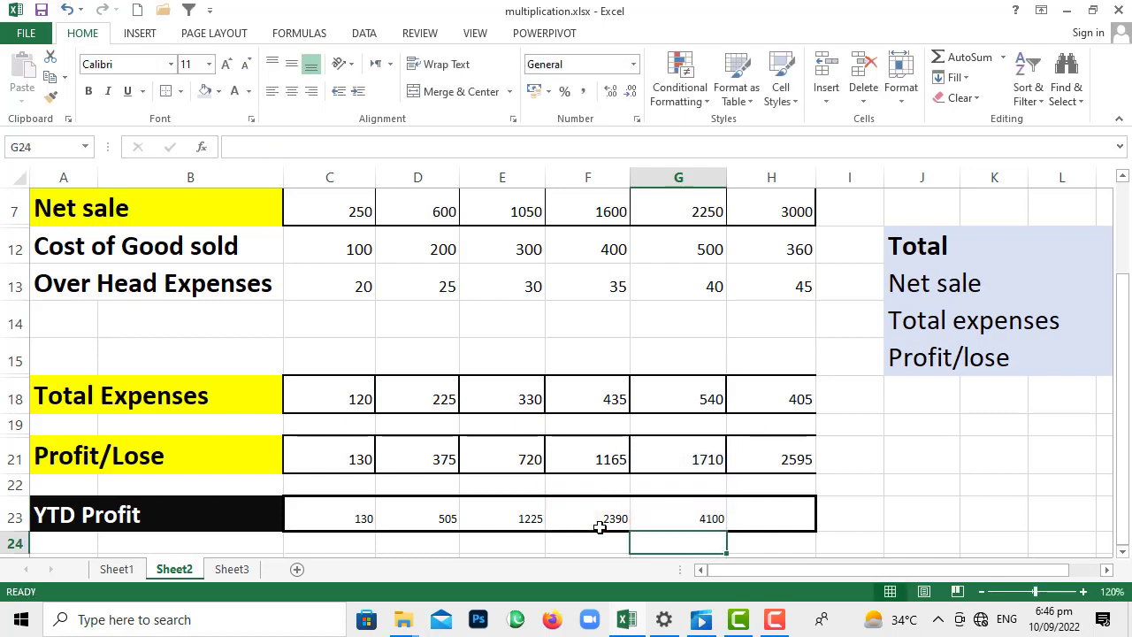
Step: Enter =H21+G23 in H23 for June's YTD profit and compare the result with Profit/lose in the Total block
click(776, 525)
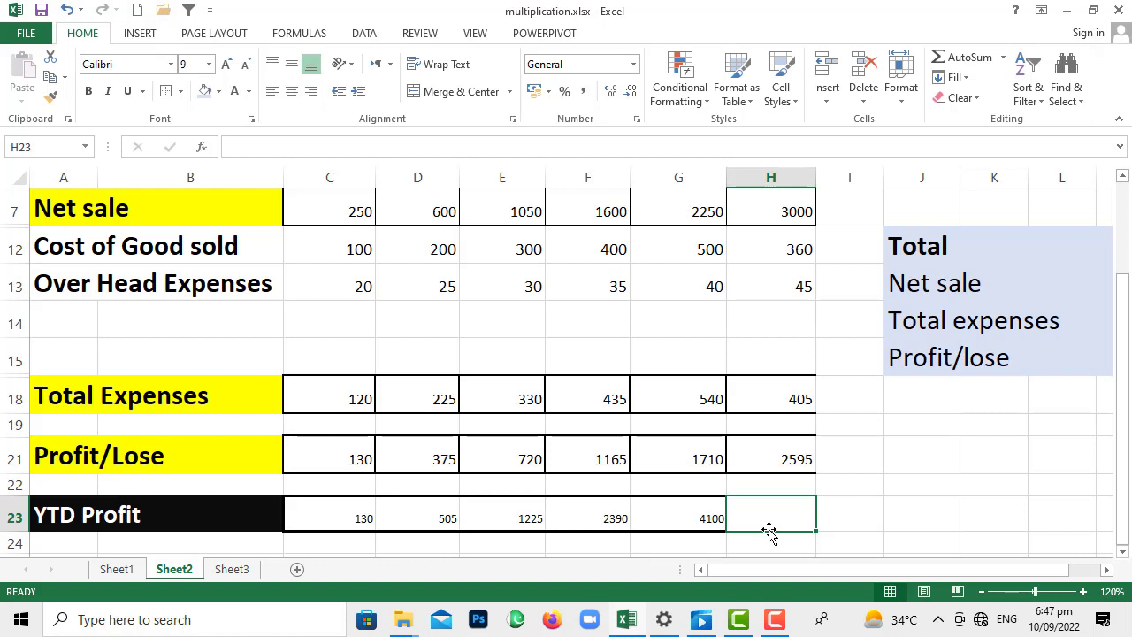
click(407, 144)
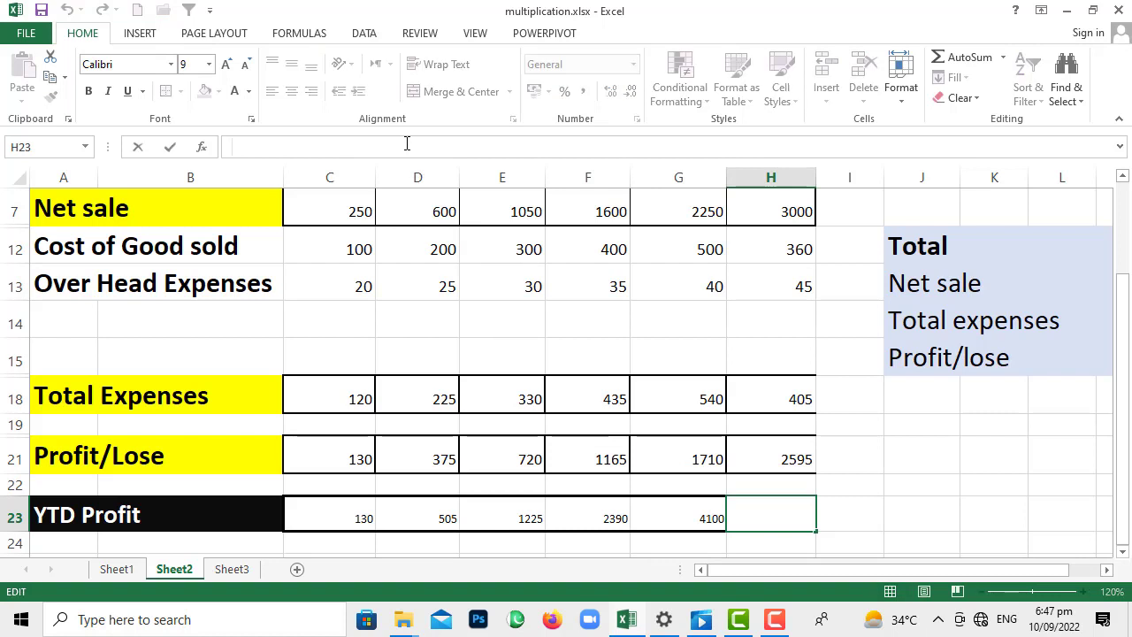
text(=)
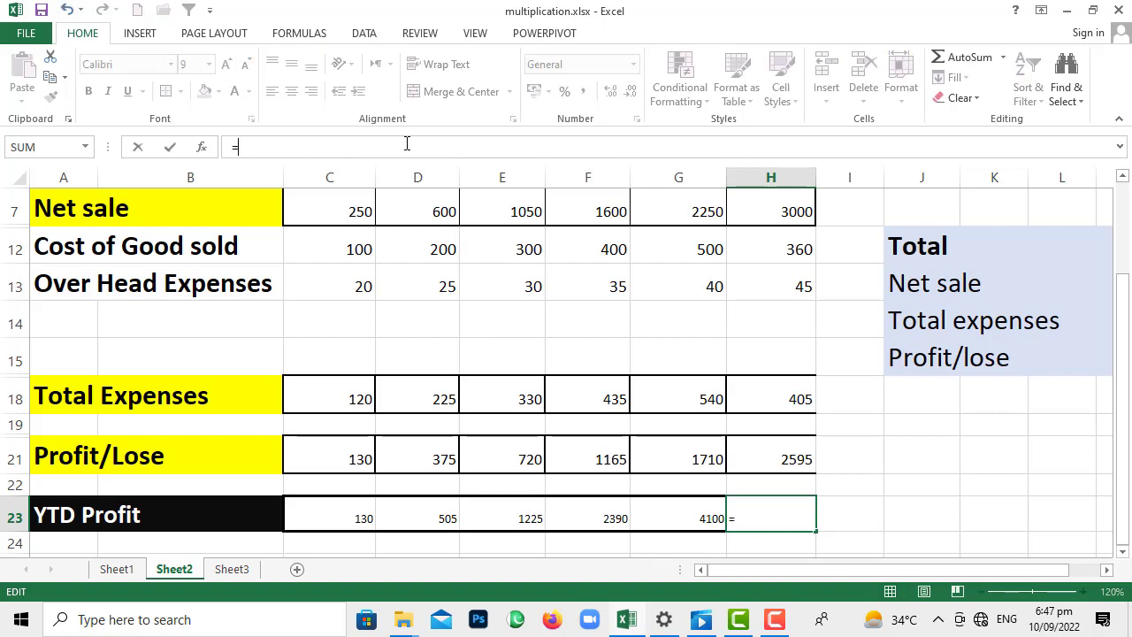
click(796, 457)
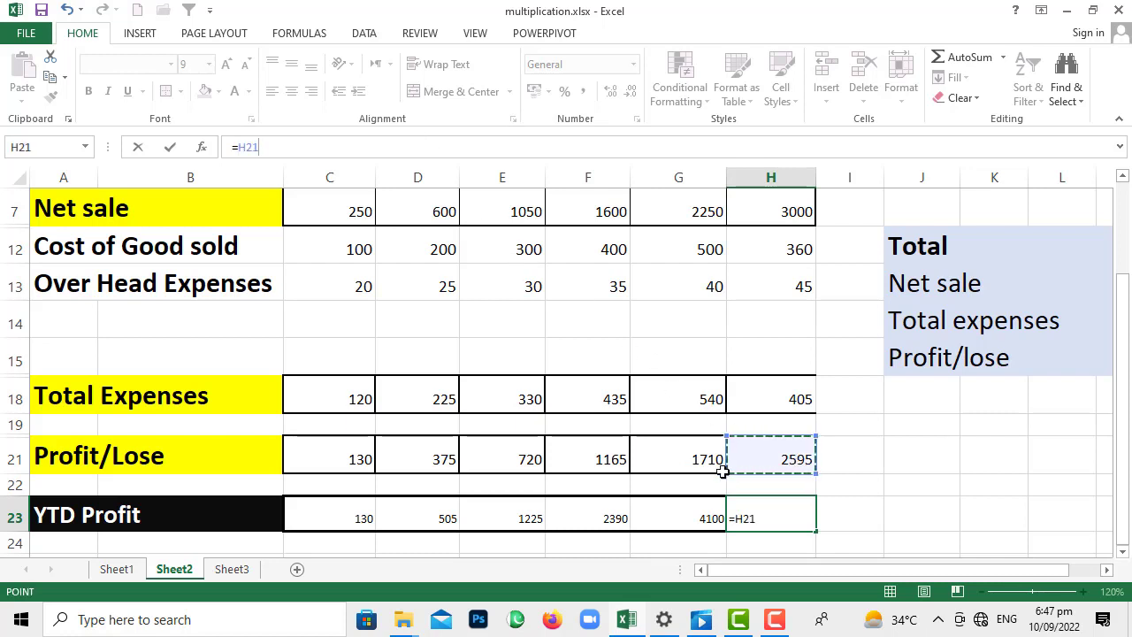
text(+)
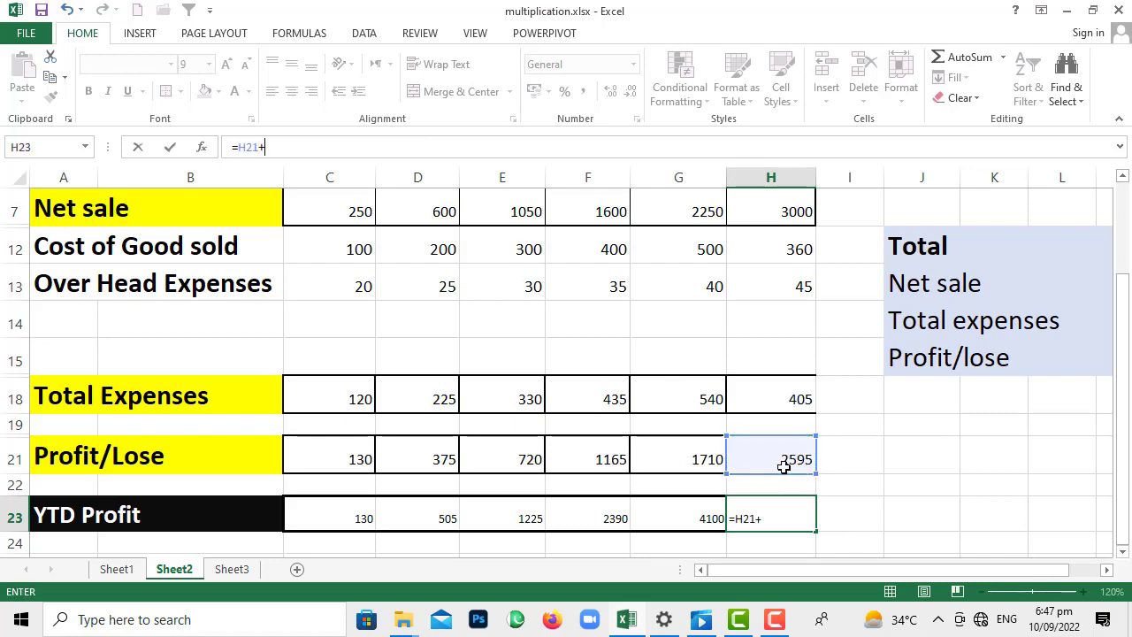
click(676, 521)
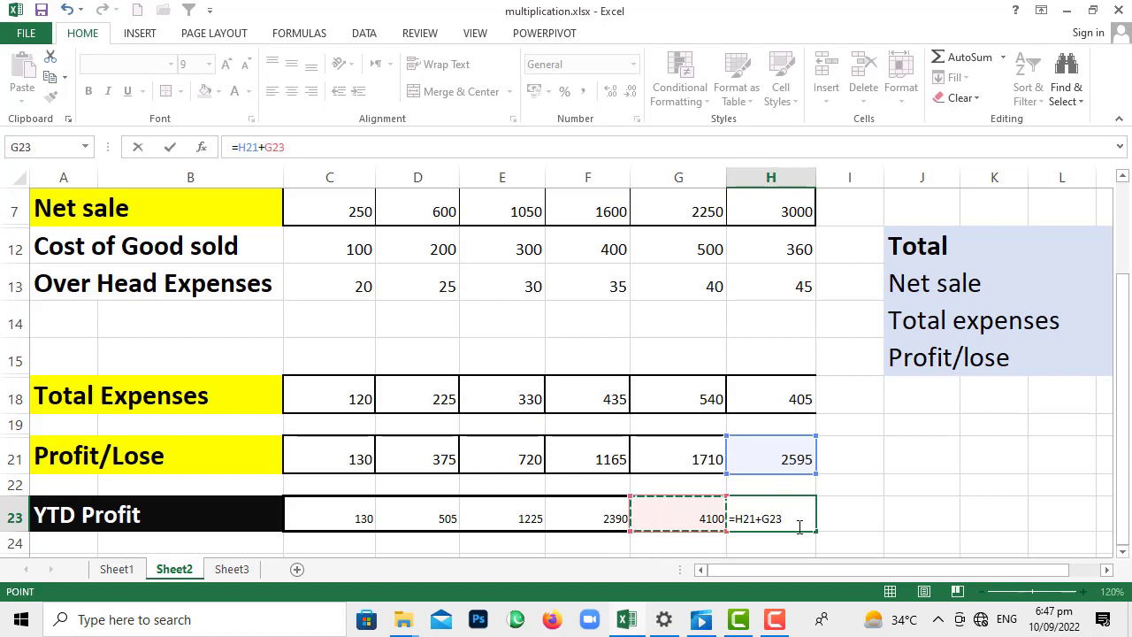
key(Return)
scroll(760, 522, right, 1)
click(707, 523)
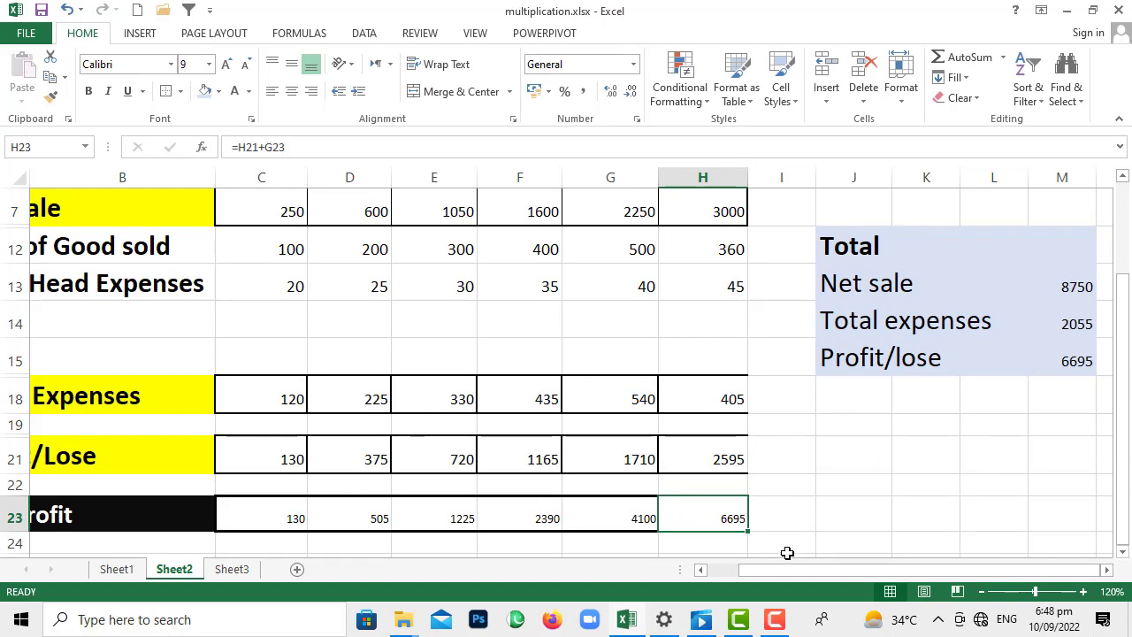
drag(827, 571, 764, 571)
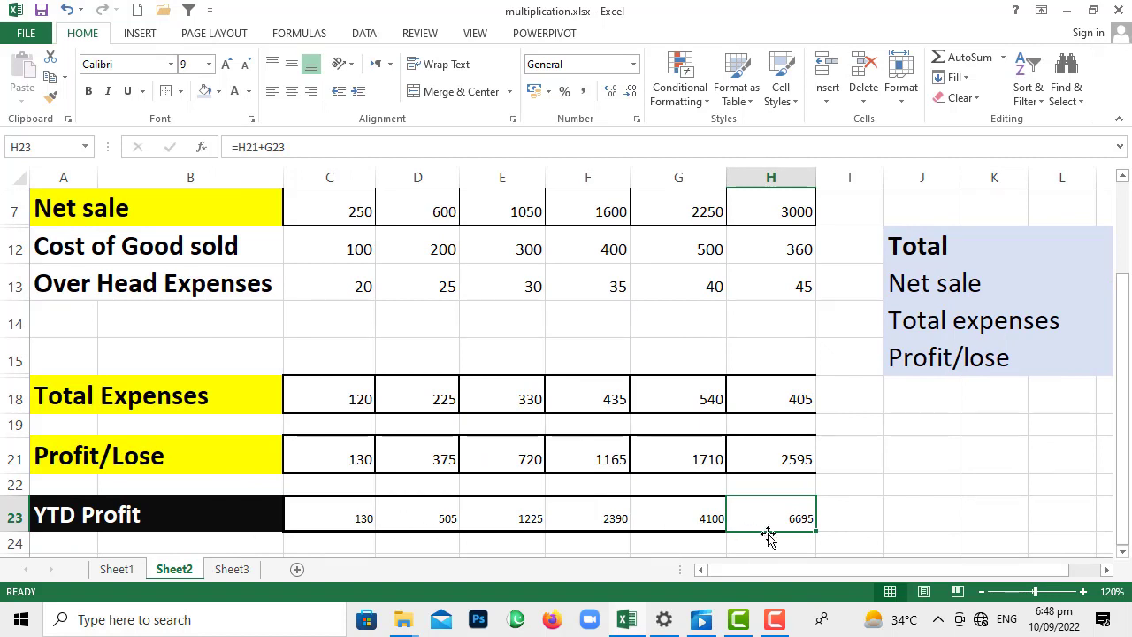
click(866, 510)
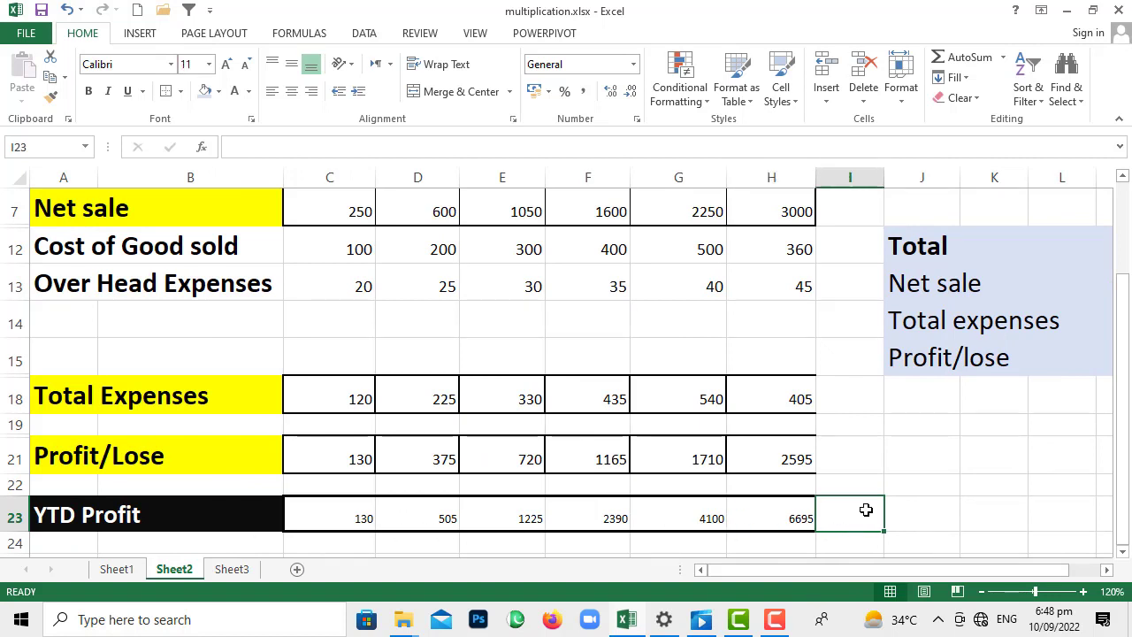